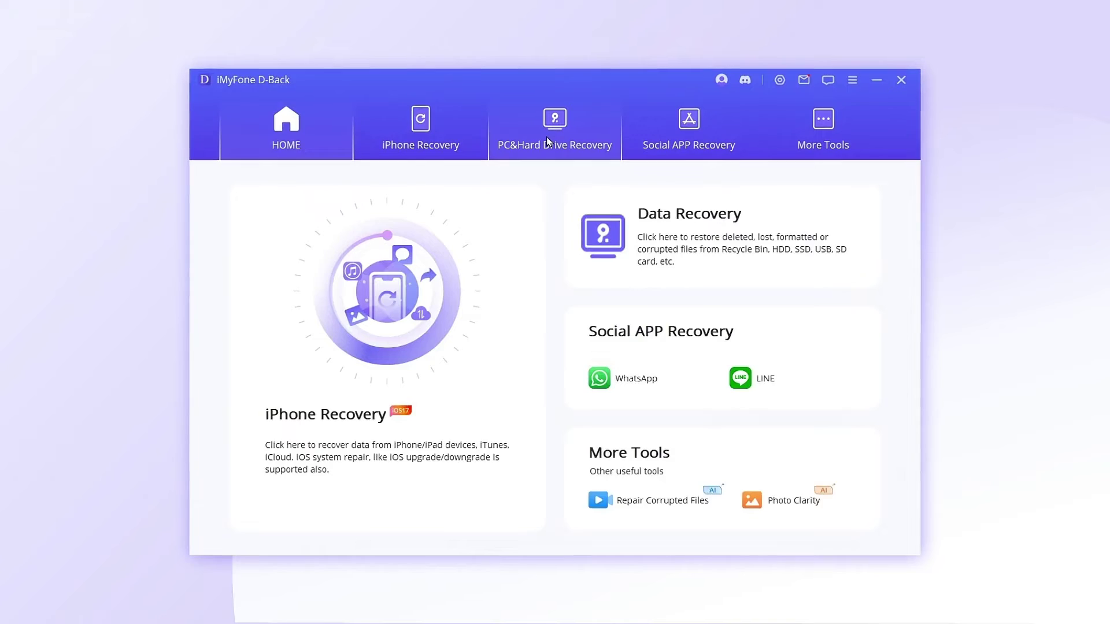
- Delete the Test ZIP archive from the Downloads folder
click(546, 137)
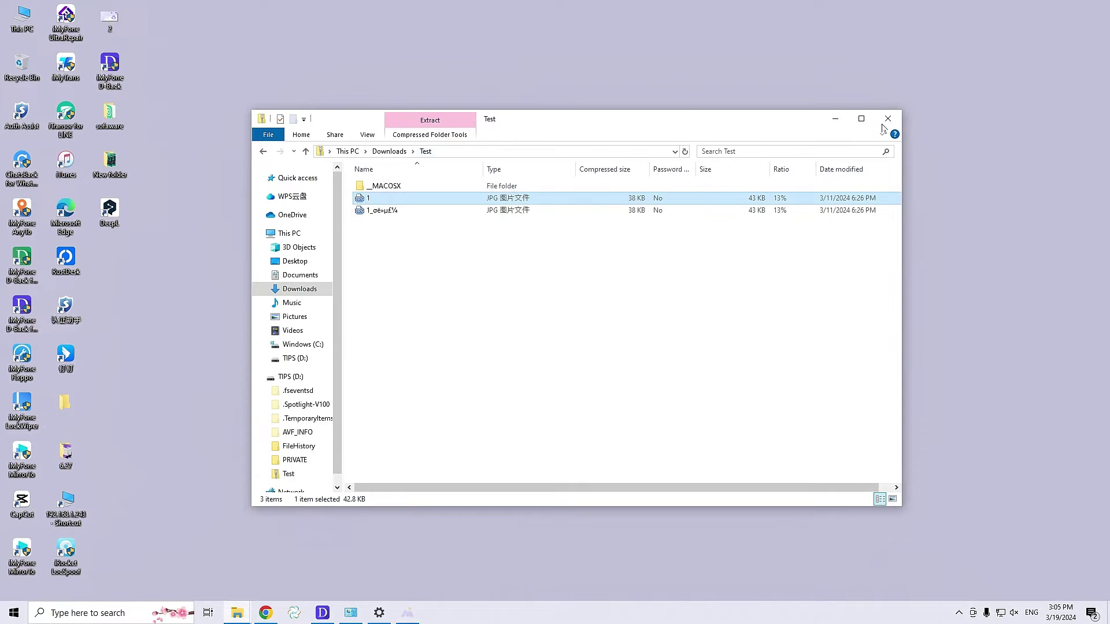
click(389, 151)
right_click(670, 202)
click(696, 438)
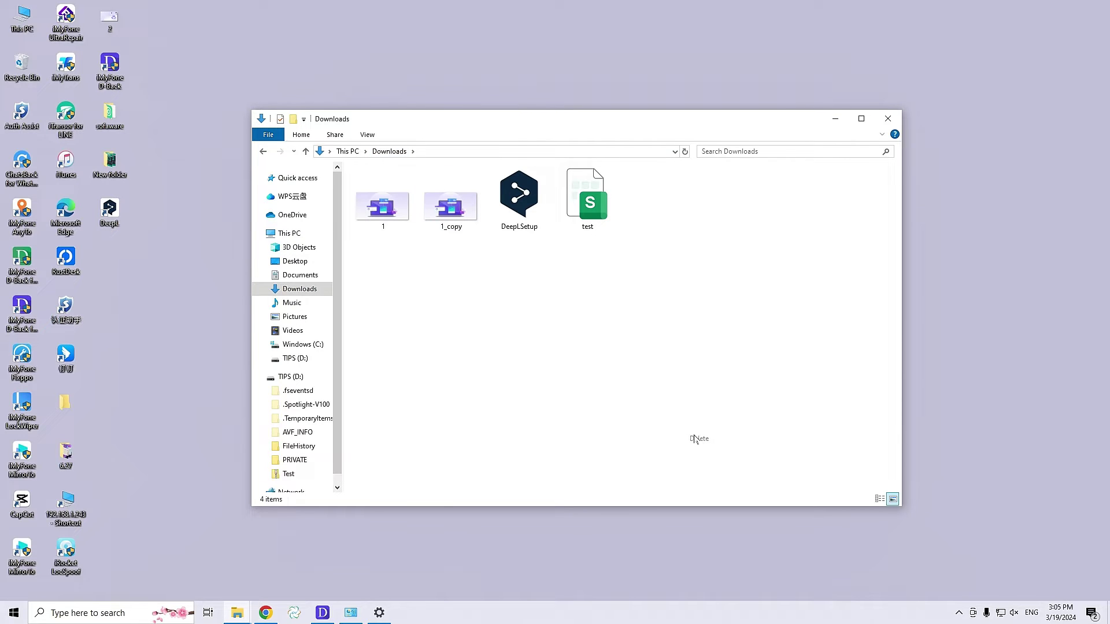
- Permanently delete Test from the Recycle Bin, leaving the bin empty
double_click(21, 65)
click(398, 212)
key(Delete)
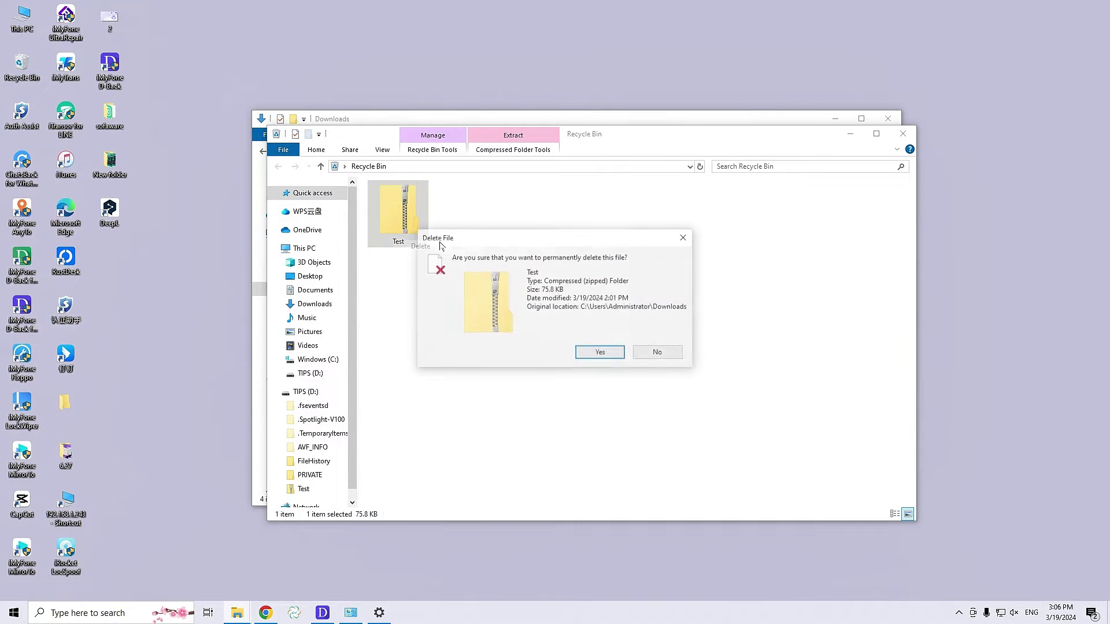
click(613, 351)
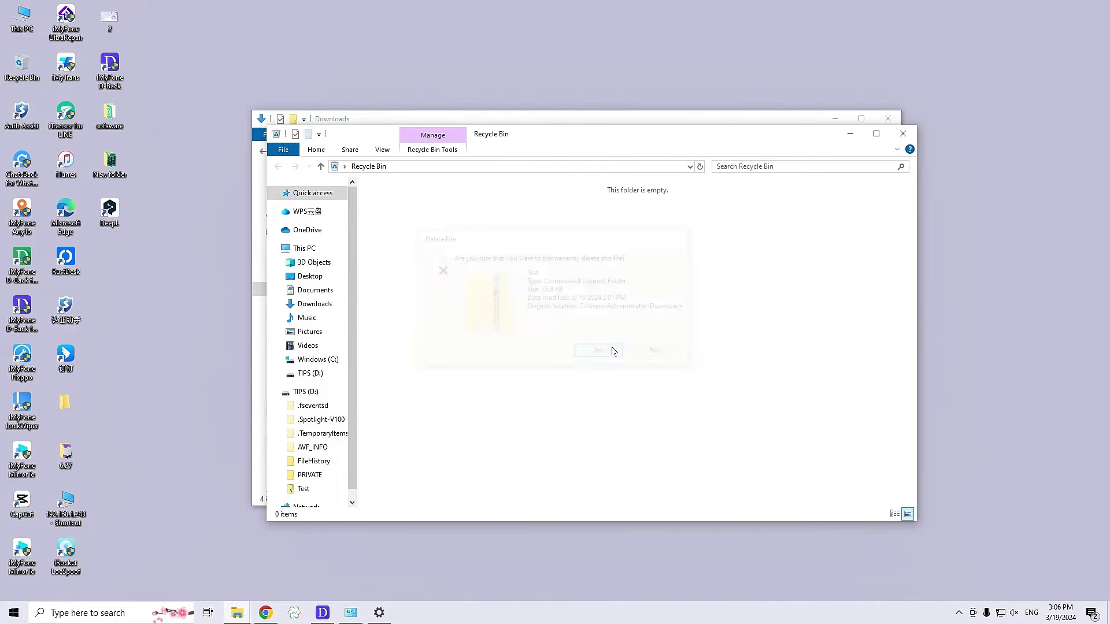
click(321, 614)
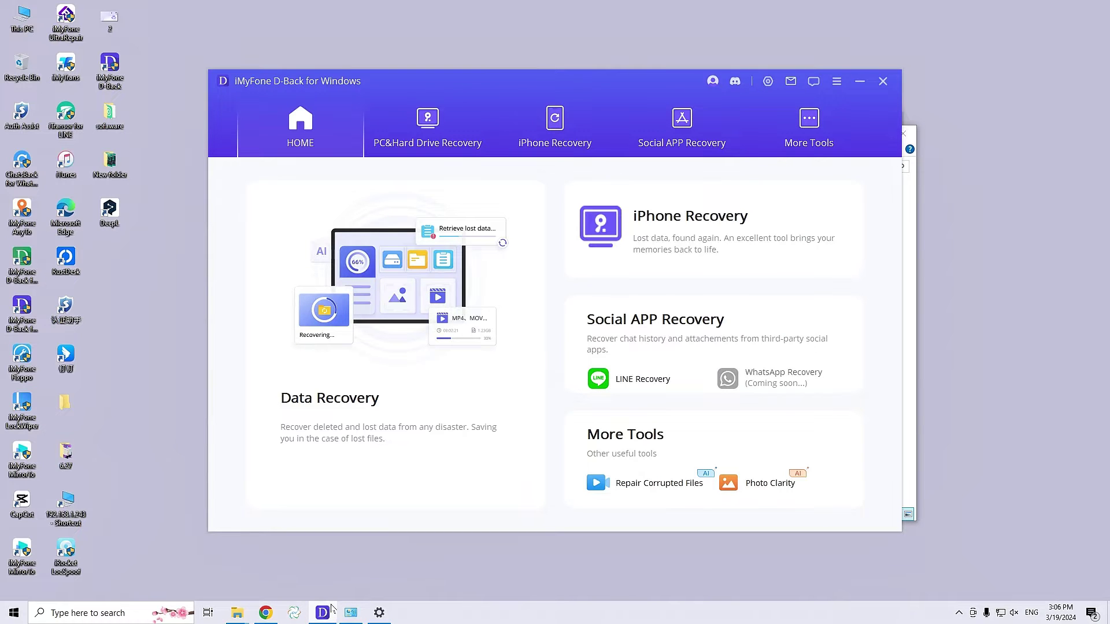
click(425, 124)
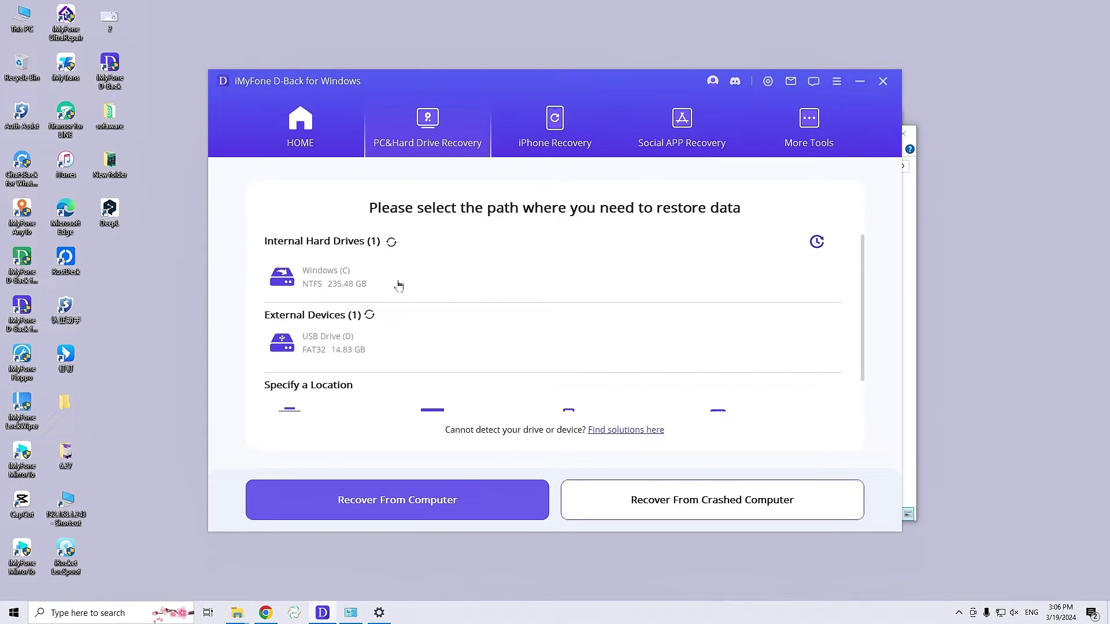
click(333, 281)
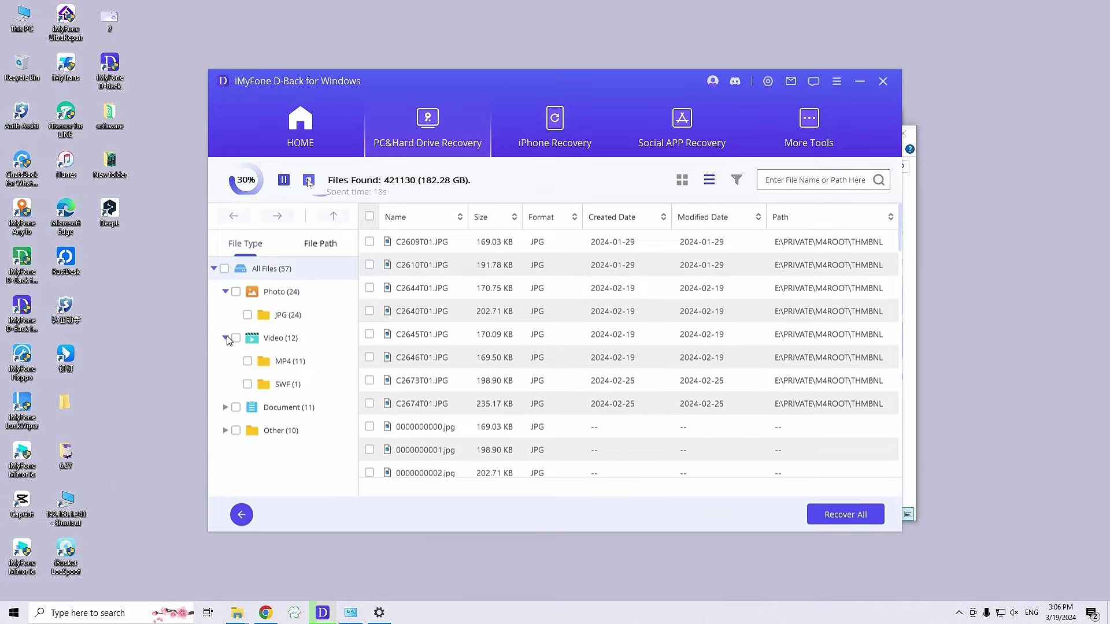
- Recover all 24 photos and 12 videos (9.66 GB) to a chosen folder, then stop the recovery
click(236, 292)
click(236, 338)
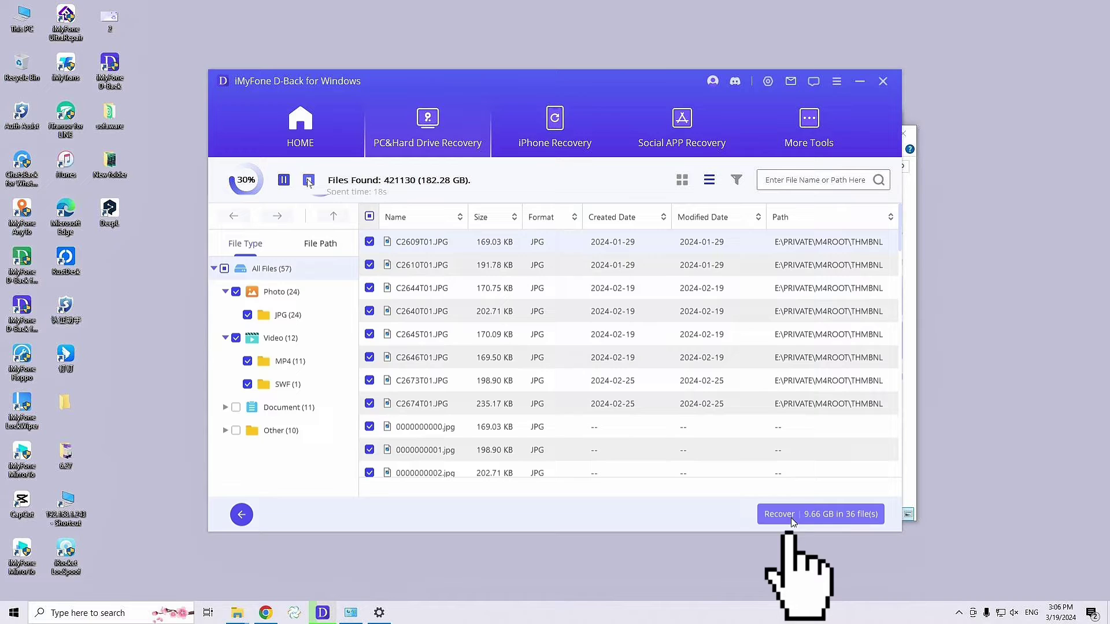
click(820, 514)
click(812, 464)
click(549, 343)
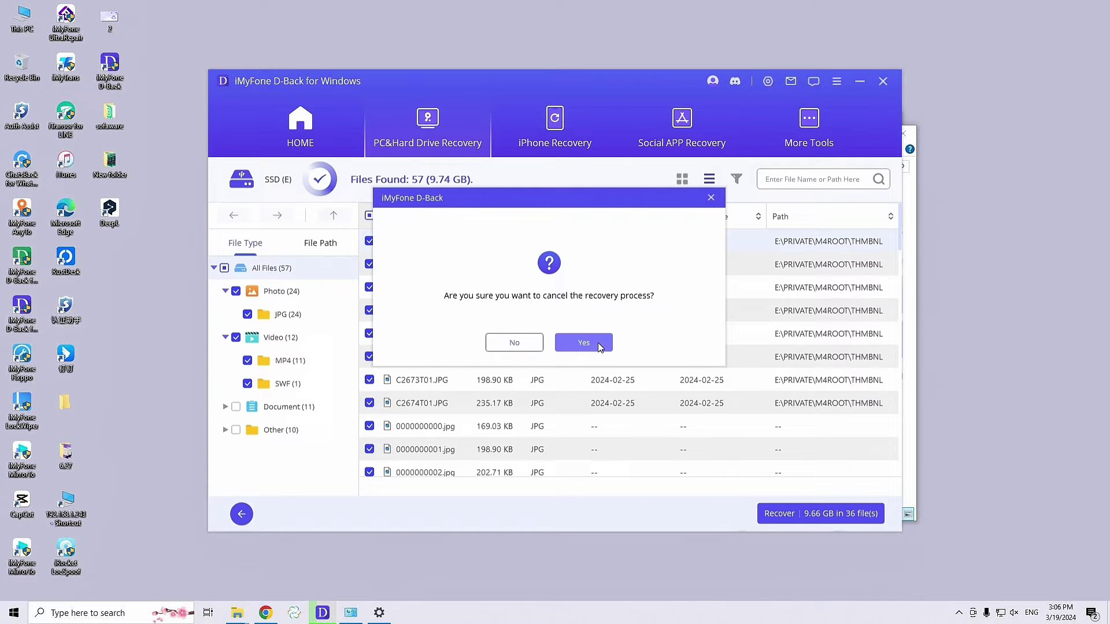
- Cancel the recovery and open the recovered Test ZIP in PC_Recover's Archive\ZIP folder
click(583, 343)
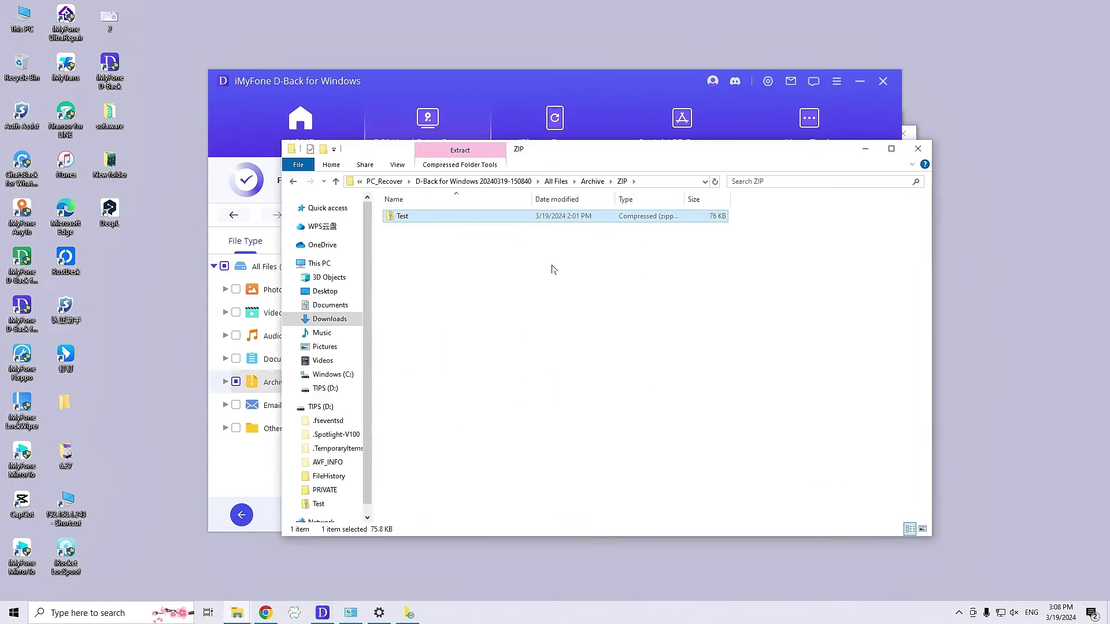
double_click(543, 219)
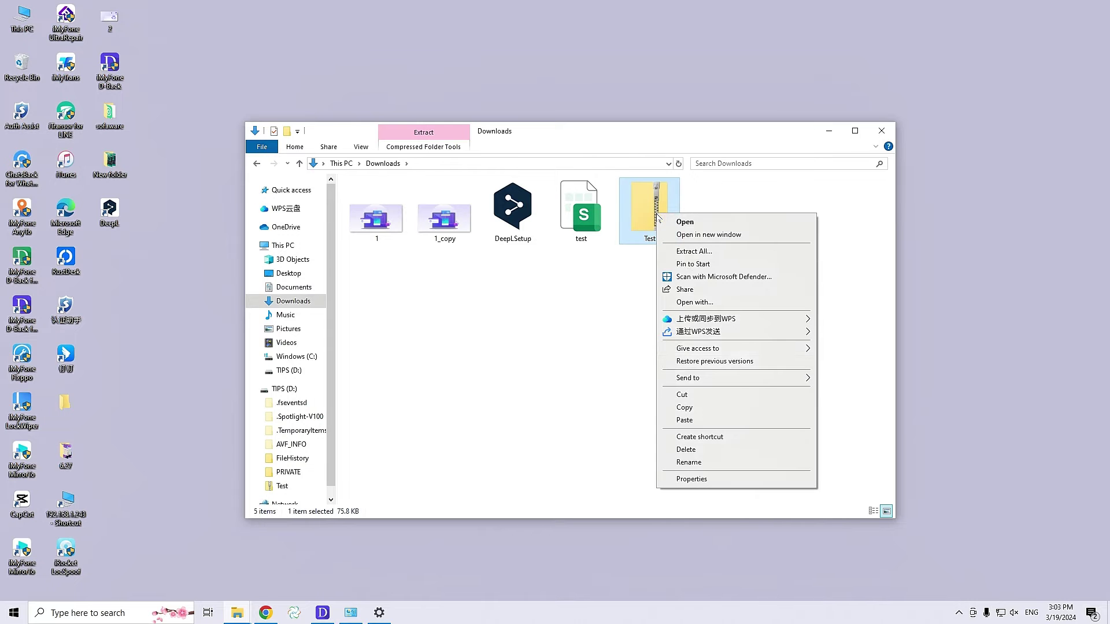
- Delete the Test ZIP from Downloads and select it in the Recycle Bin
click(691, 451)
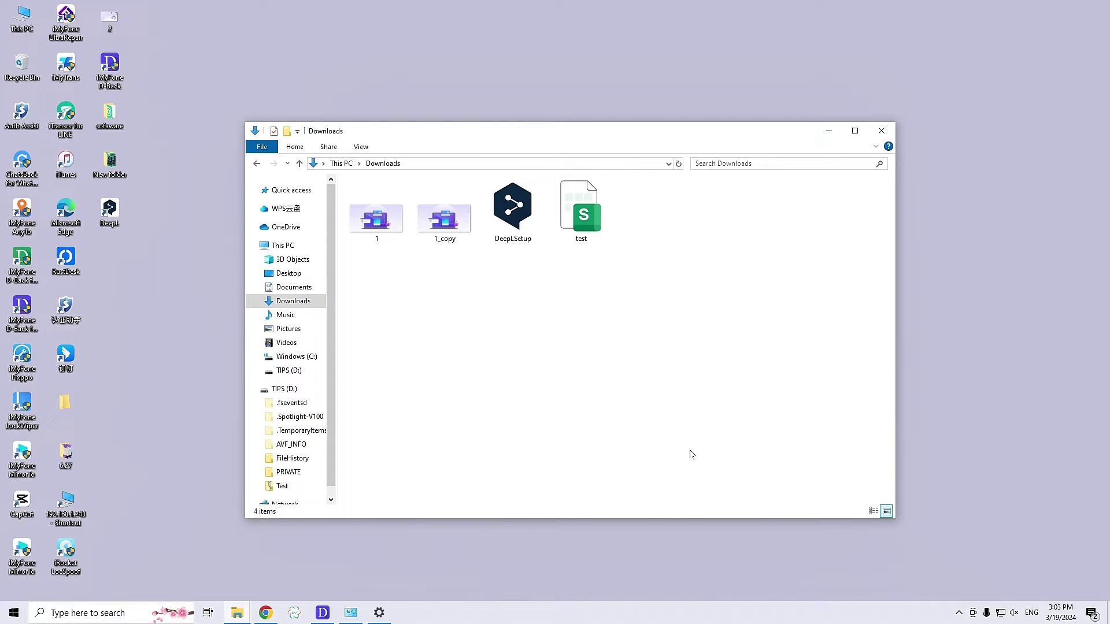
double_click(11, 81)
click(671, 214)
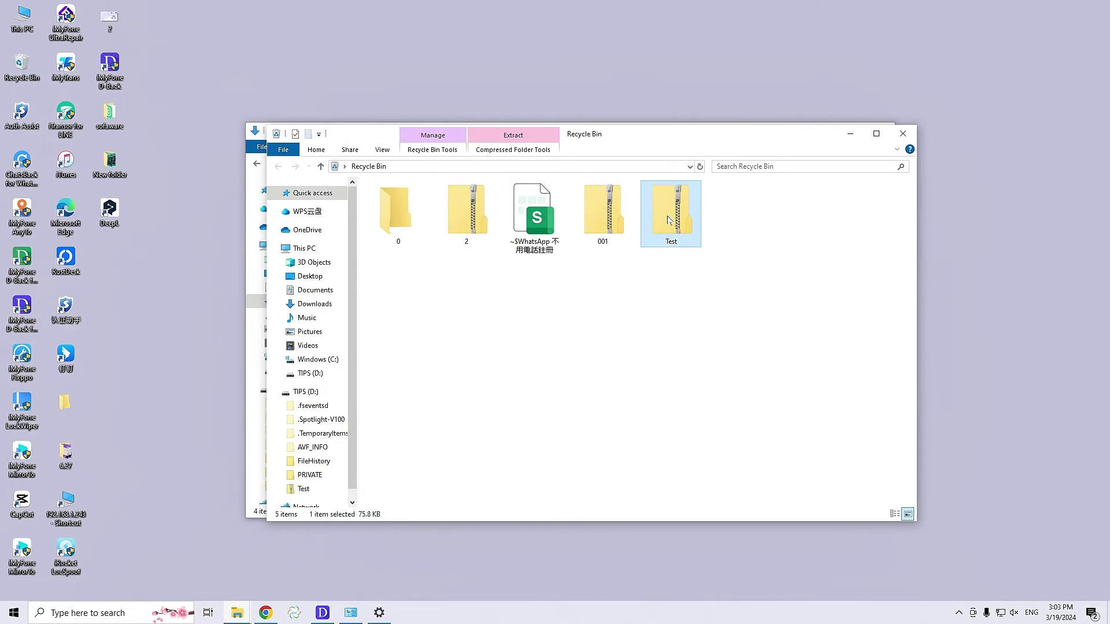
- Permanently delete Test from the Recycle Bin and minimize the bin window
right_click(671, 213)
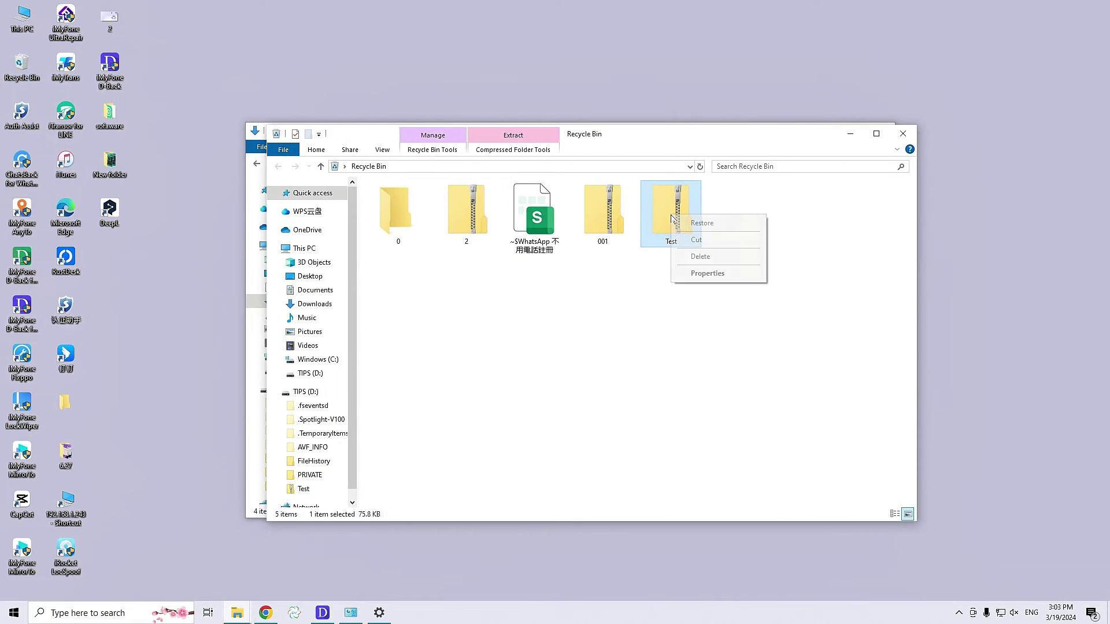
click(696, 256)
click(608, 353)
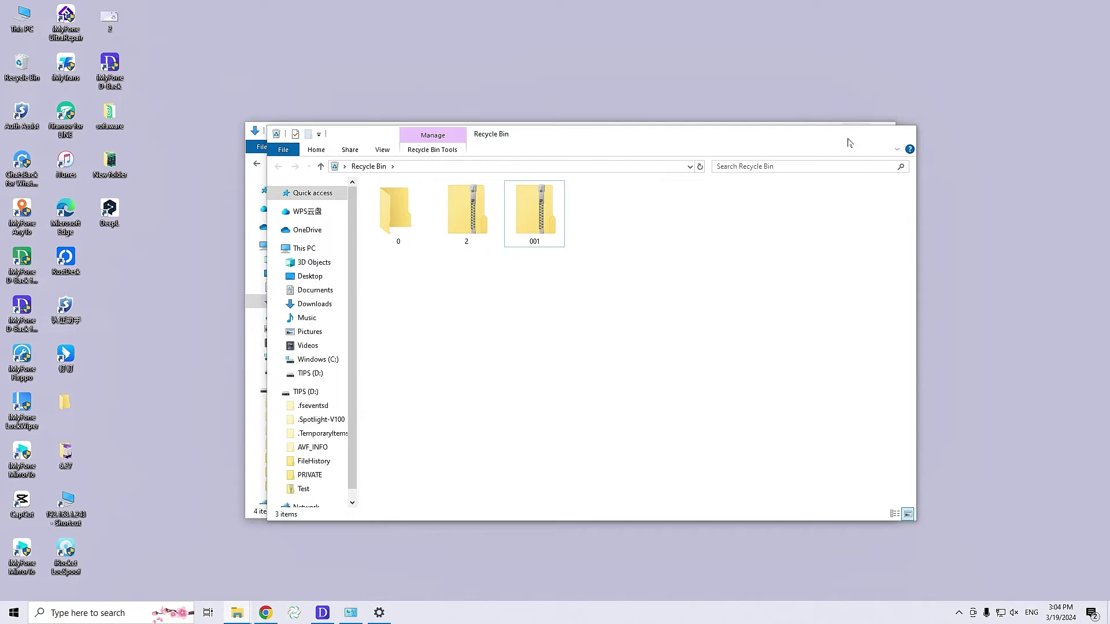
click(849, 139)
- Find Control Panel through Windows search and open its File History settings
click(828, 132)
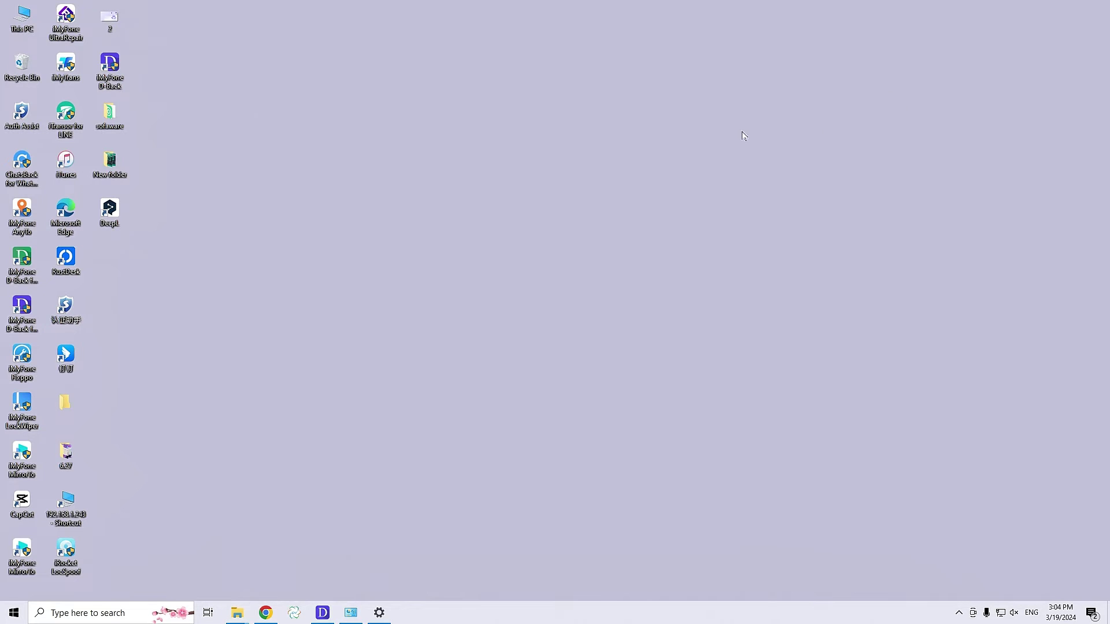
click(90, 616)
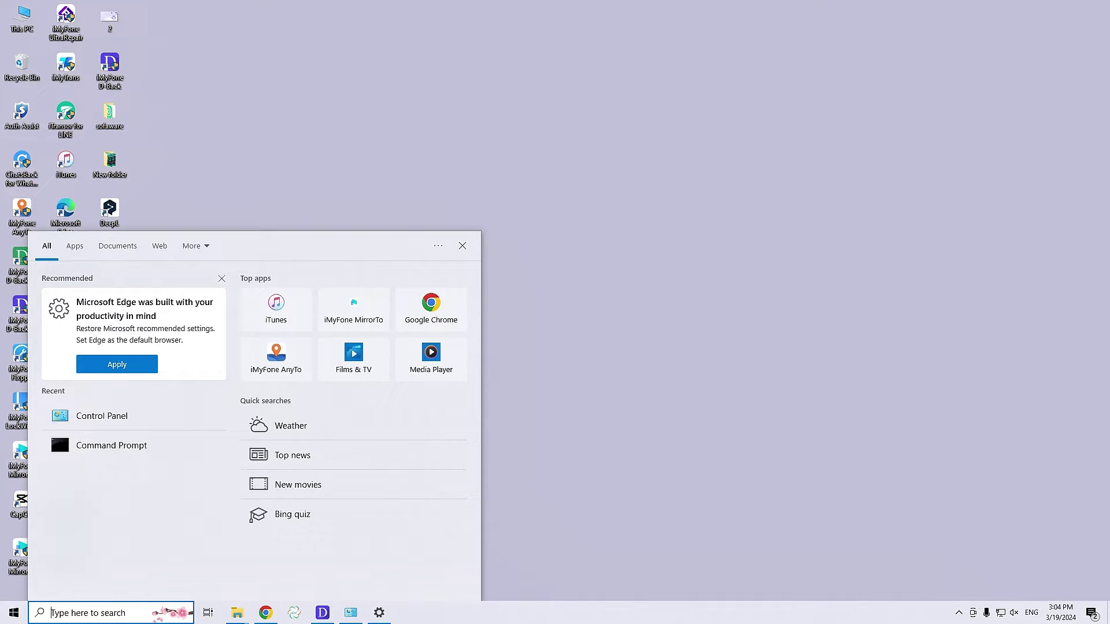
click(58, 427)
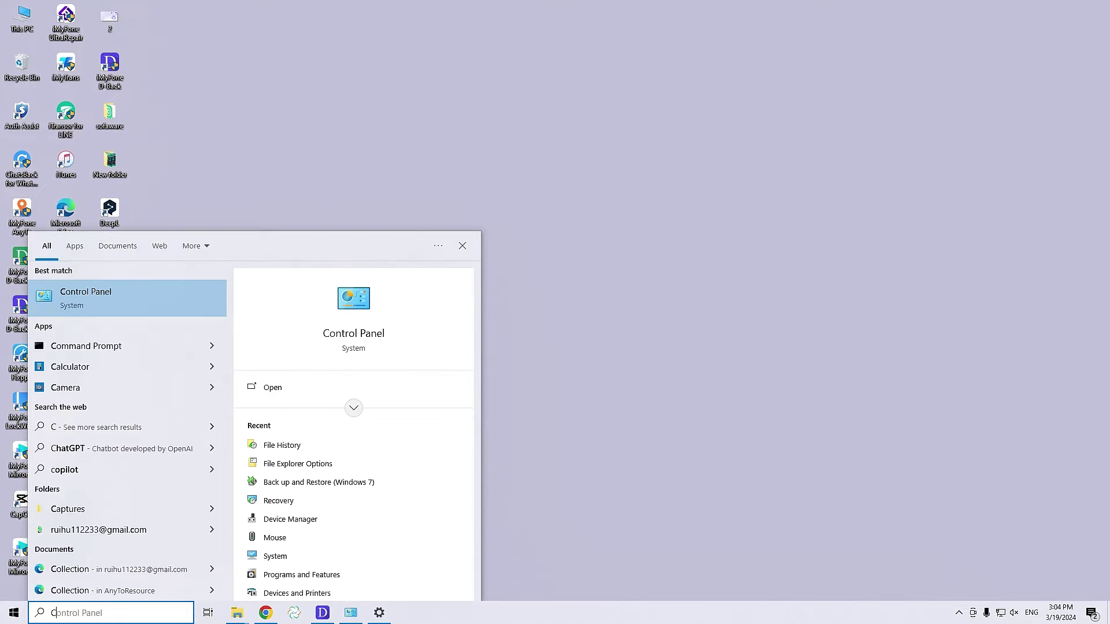
click(148, 287)
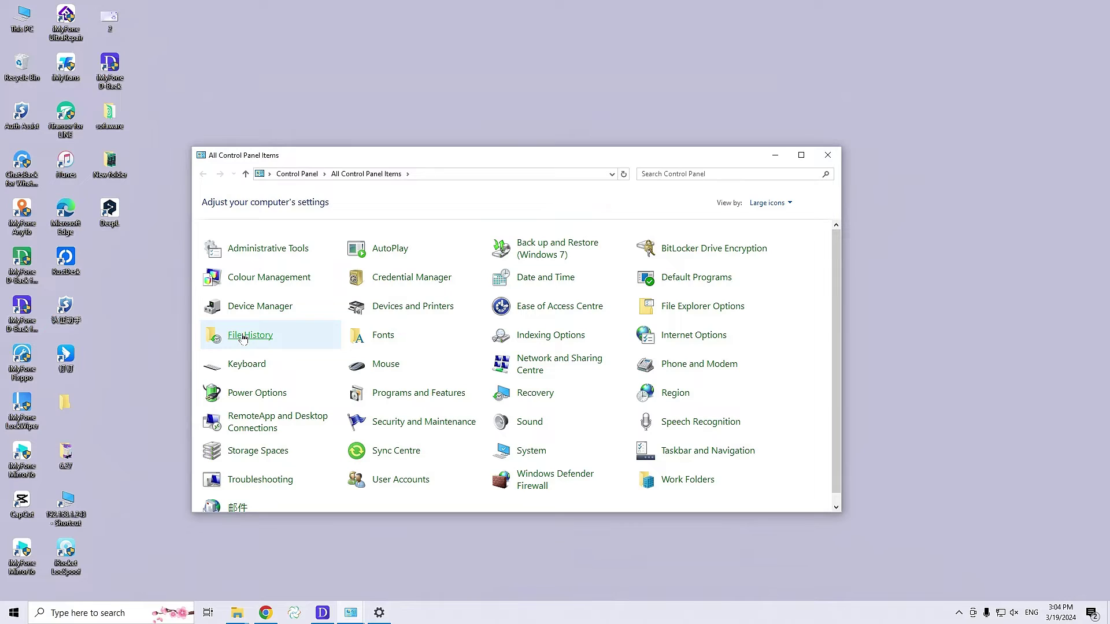
click(243, 338)
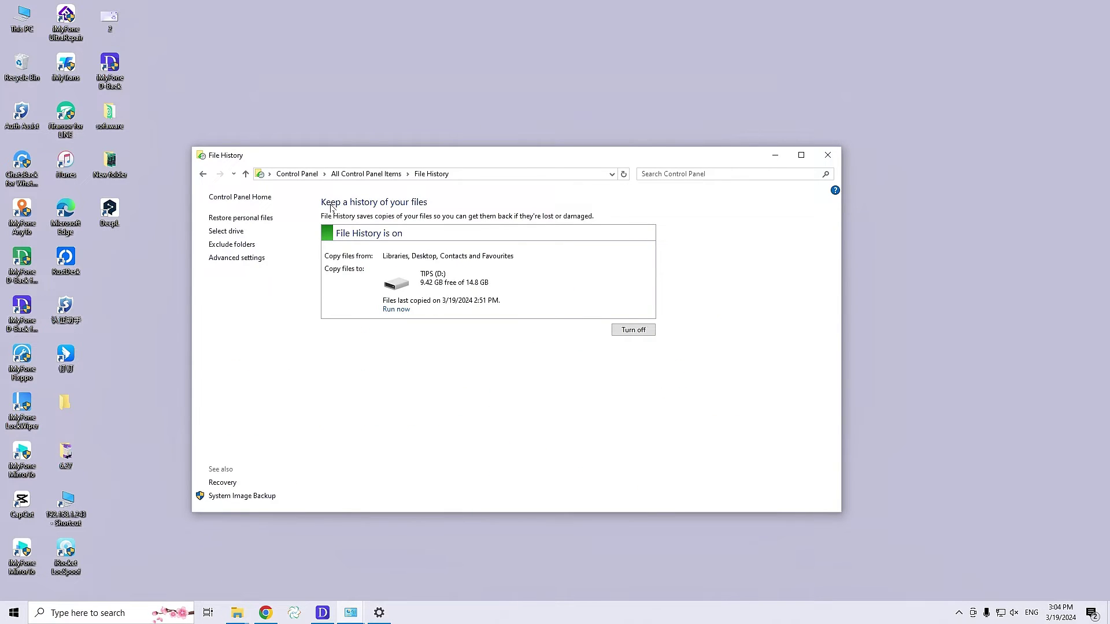
- Restore the backed-up Test zip from Downloads using Restore personal files
click(226, 217)
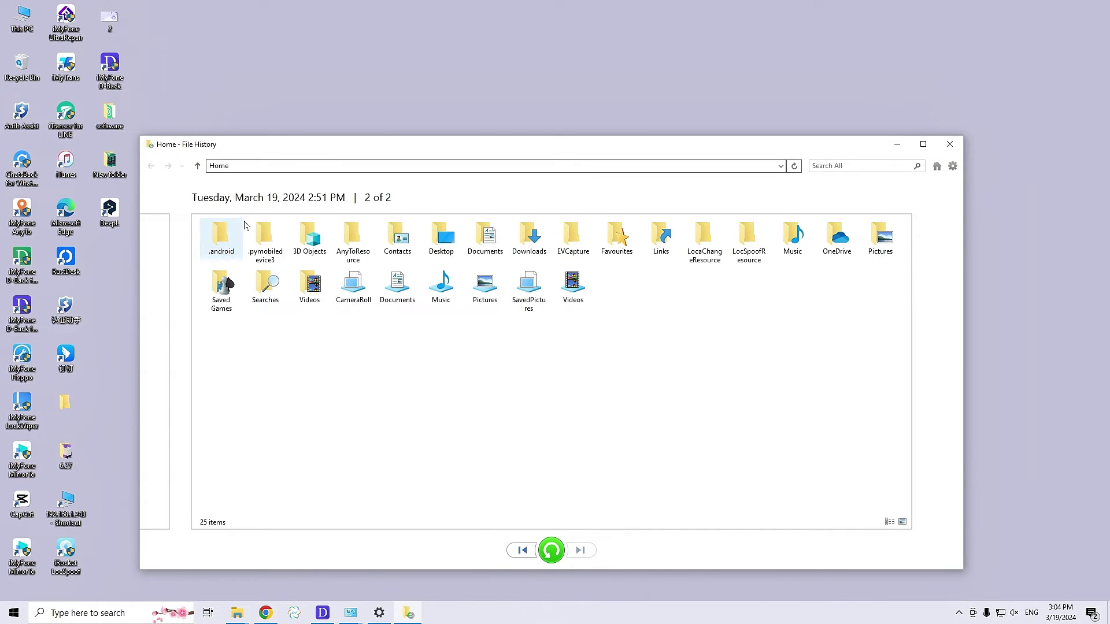
double_click(529, 236)
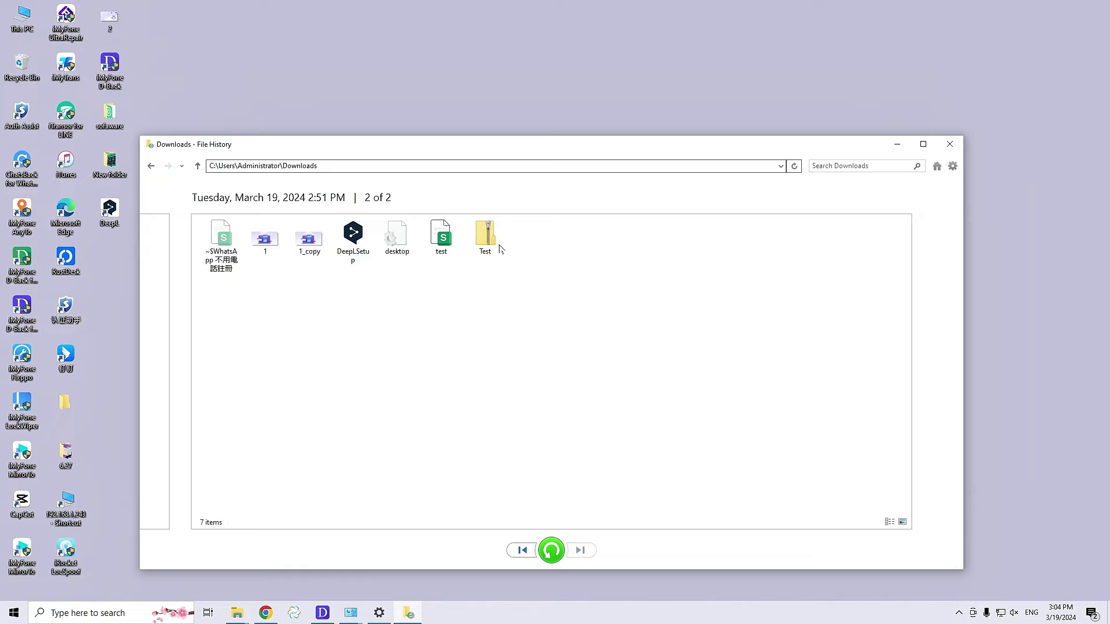
click(493, 248)
click(491, 245)
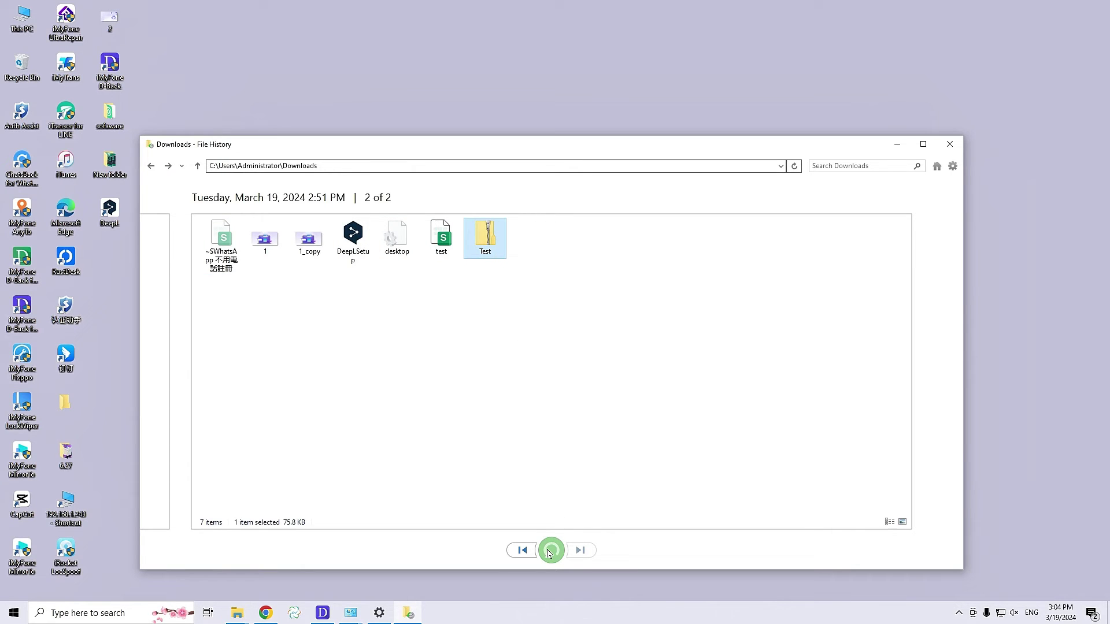
click(550, 551)
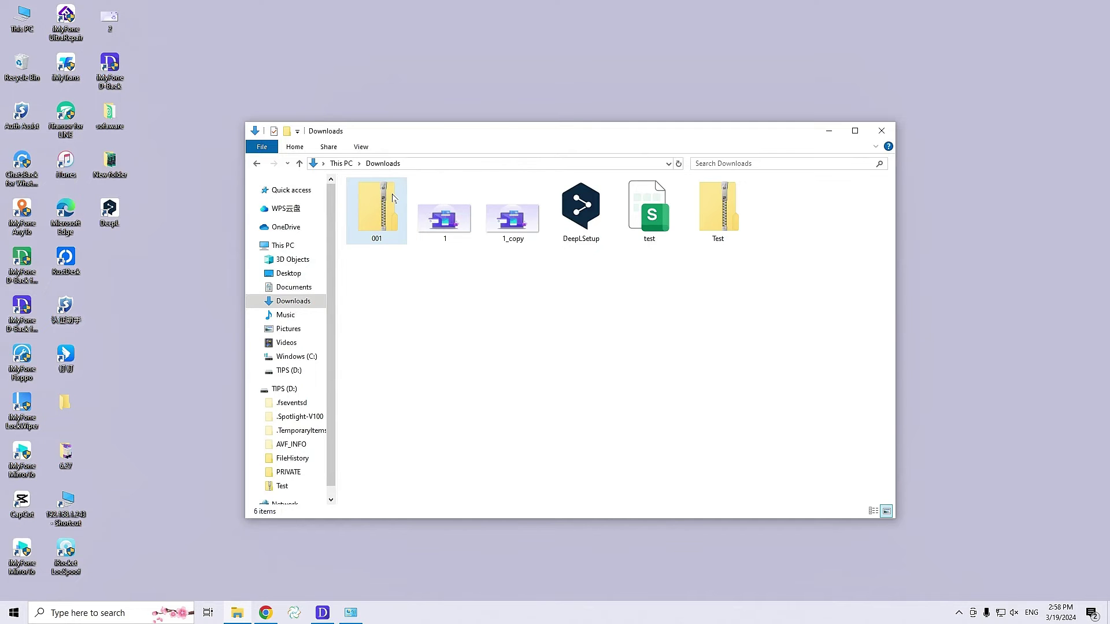
- Delete the 001 zip from Downloads and open the Recycle Bin
right_click(392, 193)
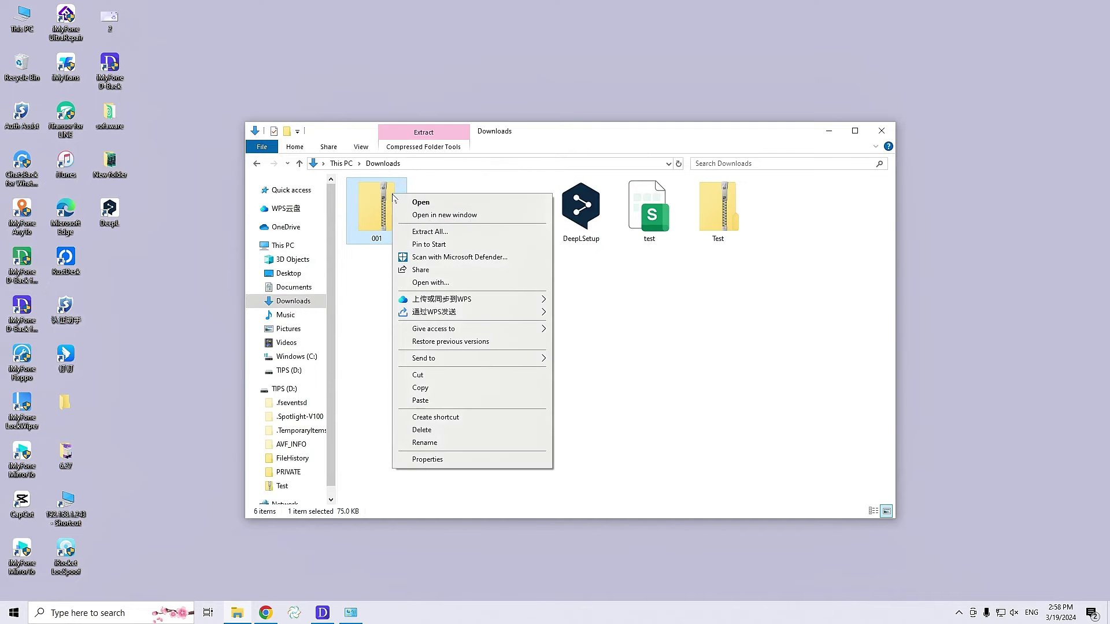
click(435, 431)
click(829, 132)
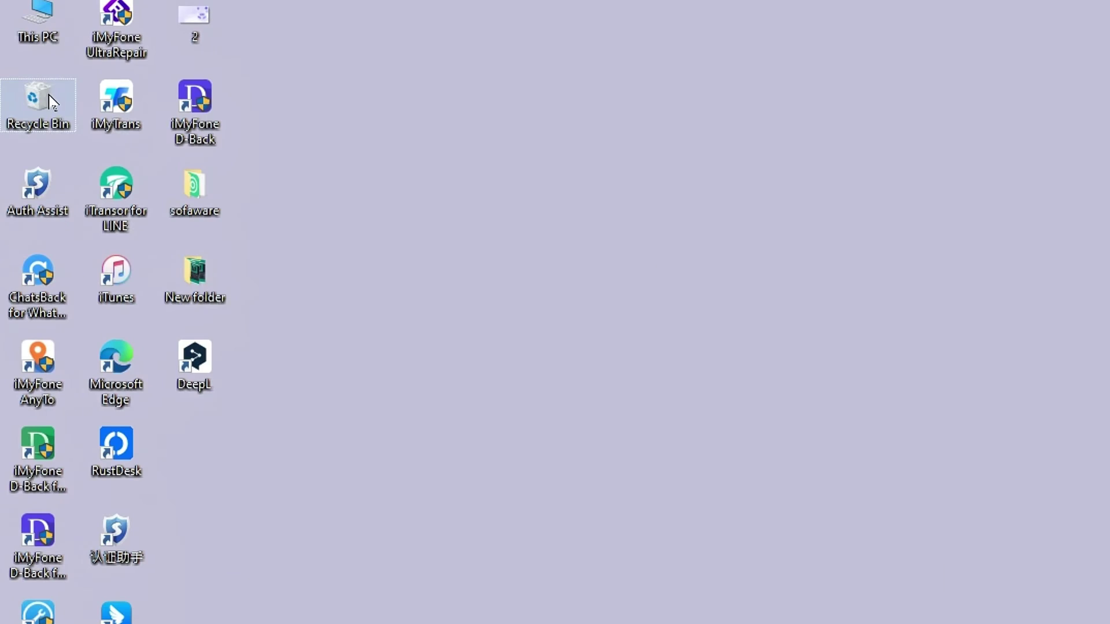
double_click(51, 102)
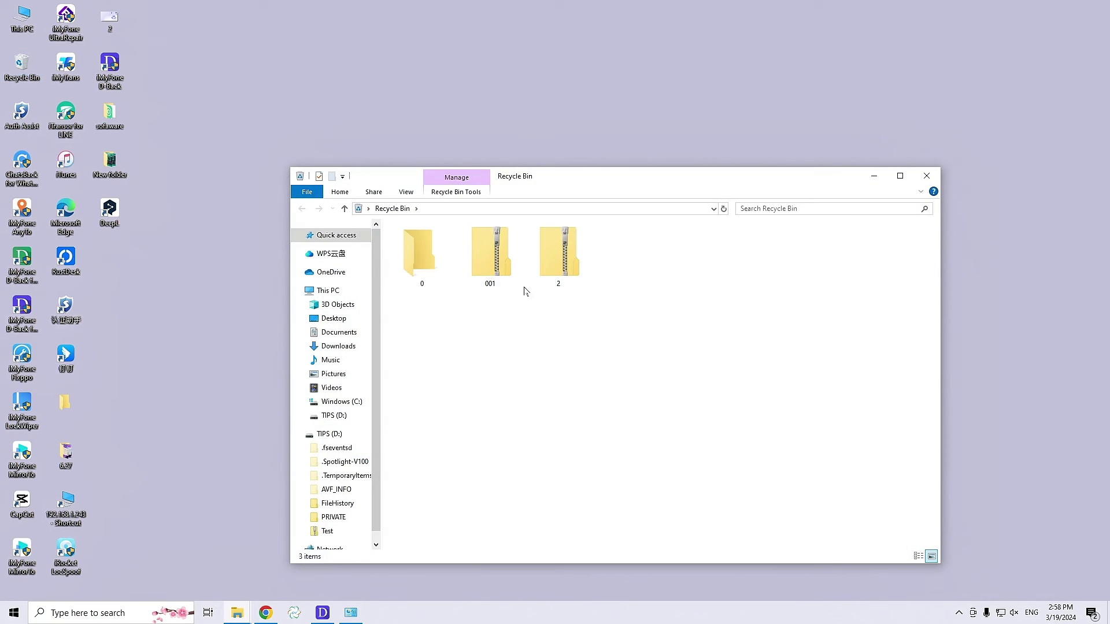
- Restore the 001 zip from the Recycle Bin
click(500, 266)
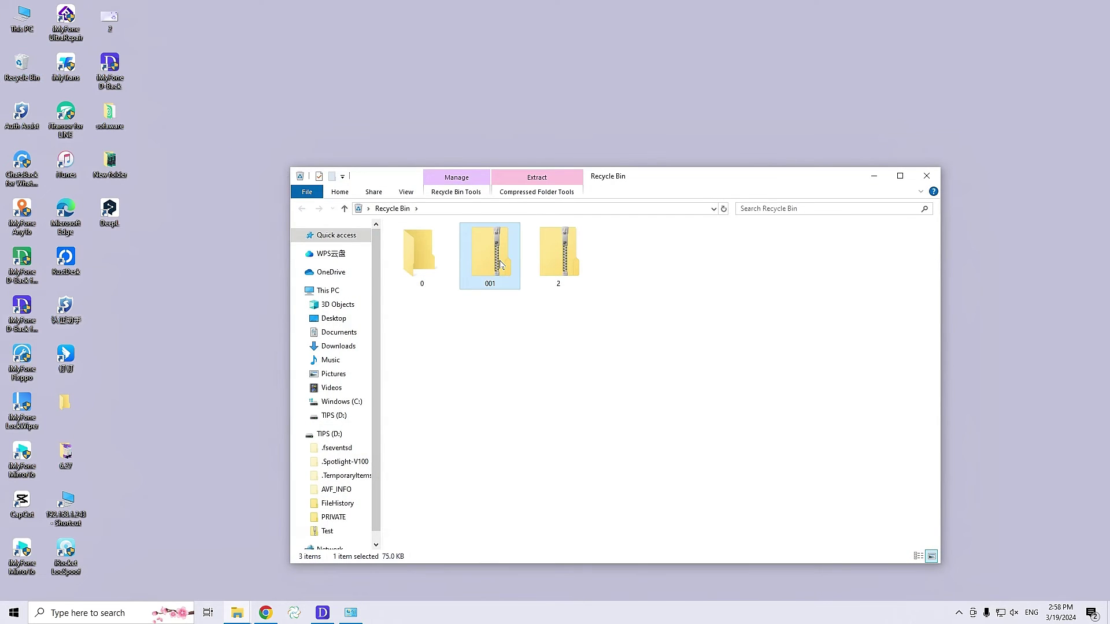
right_click(501, 265)
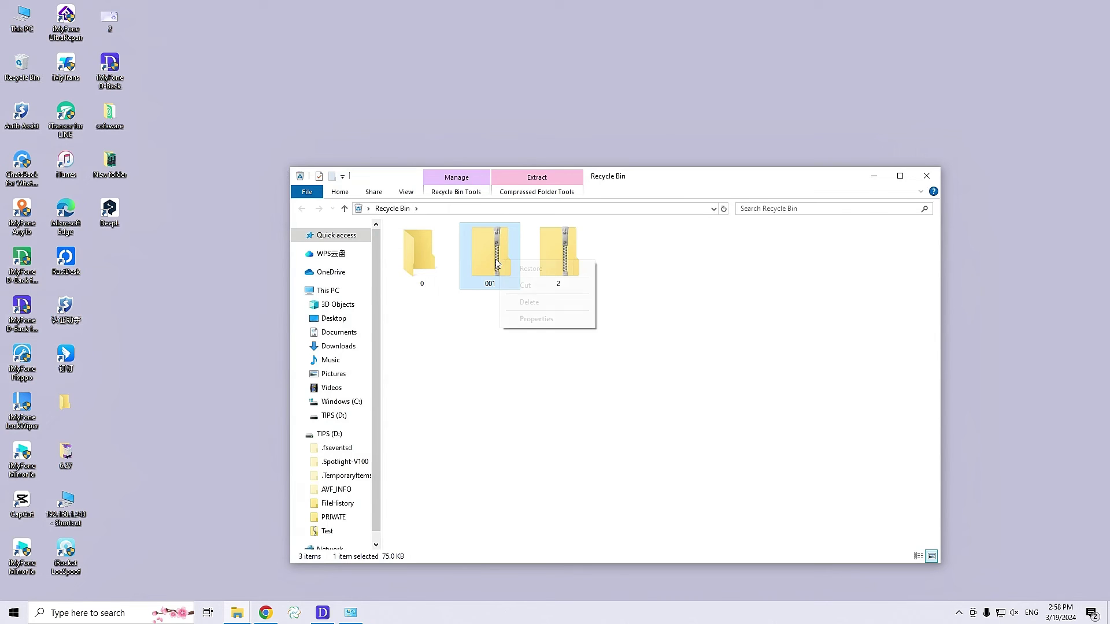
click(531, 269)
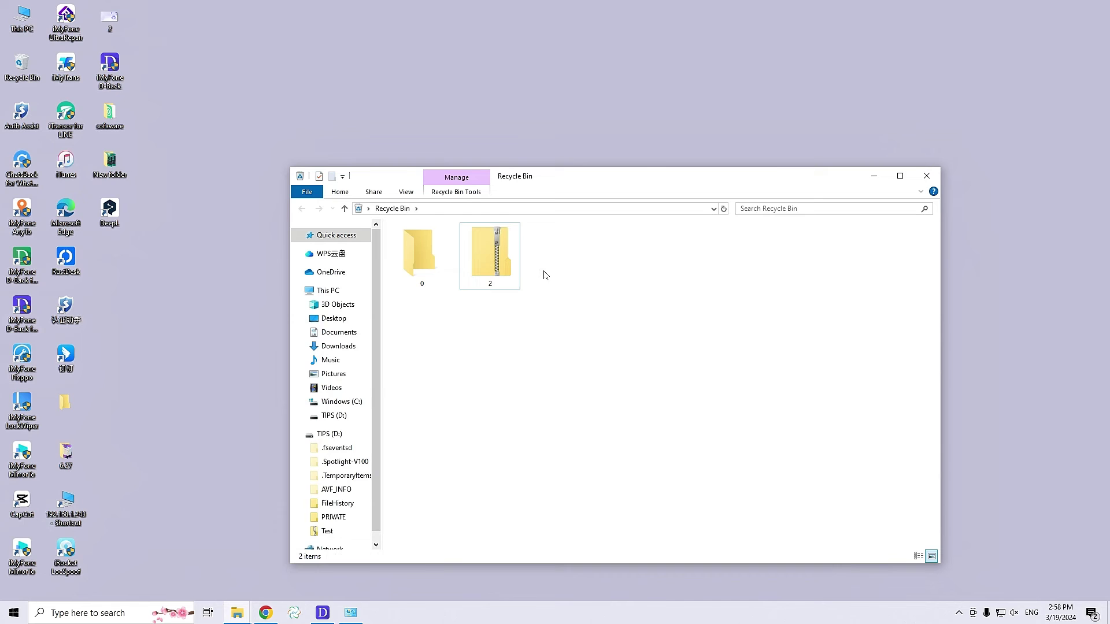
- Confirm 001 is back by browsing This PC > Downloads and selecting its six files
double_click(25, 26)
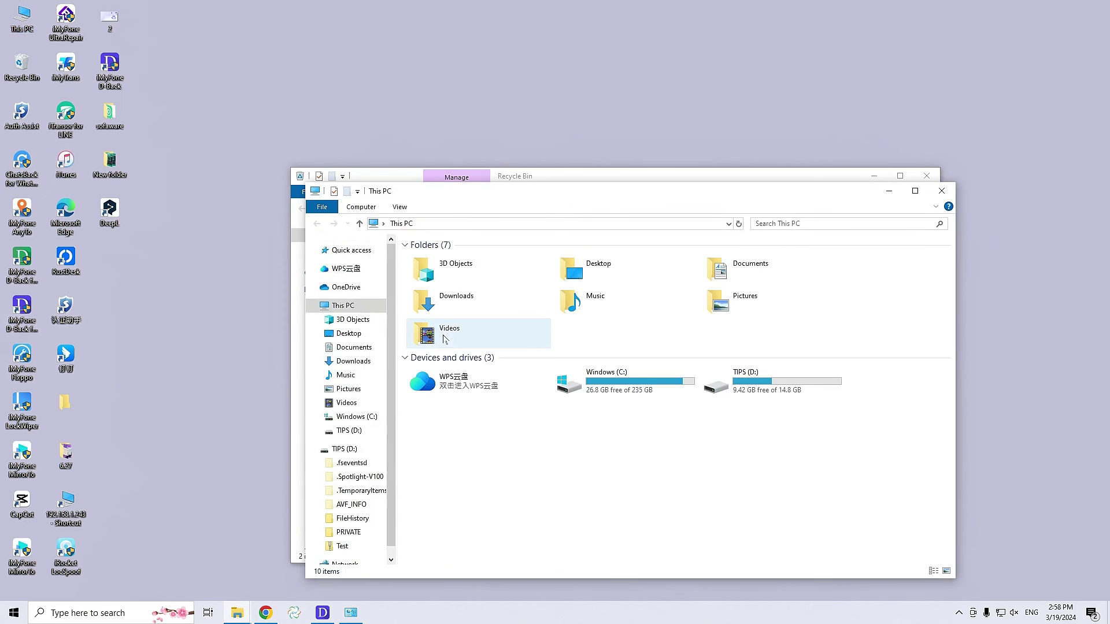
click(351, 361)
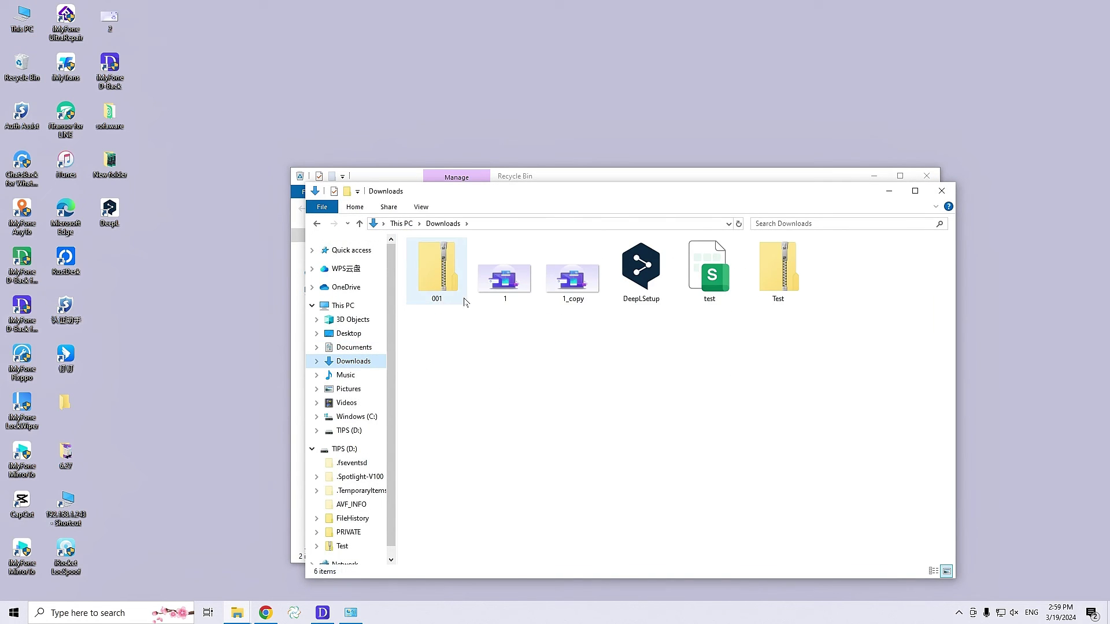
click(449, 285)
drag(780, 351, 446, 272)
- Scan the Recycle Bin in D-Back, finding 584870 files (70.71 GB)
click(432, 283)
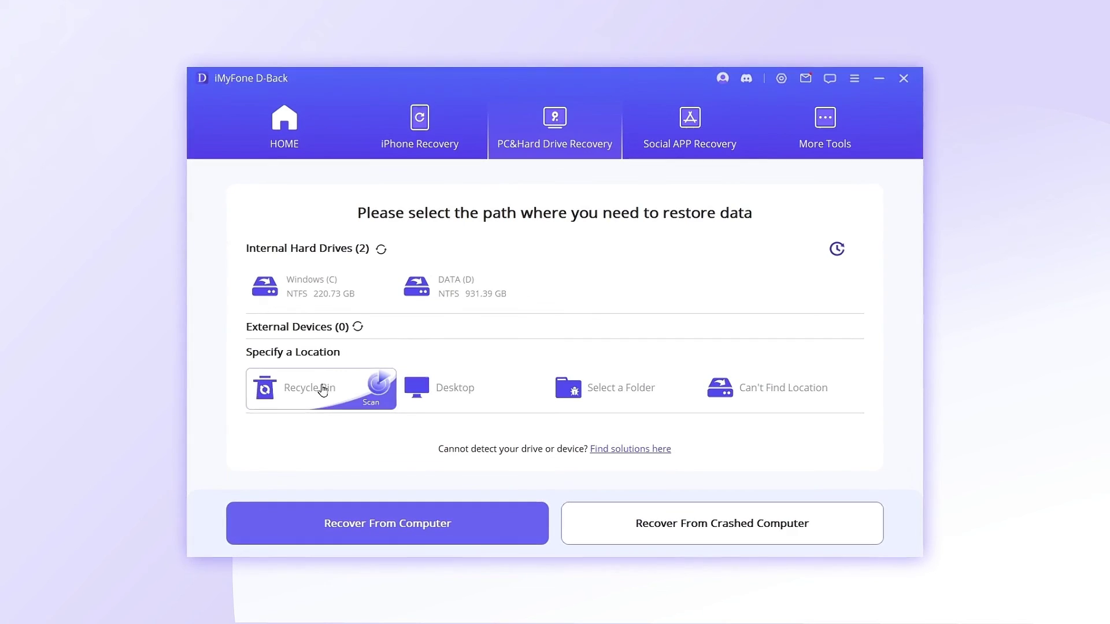
click(322, 389)
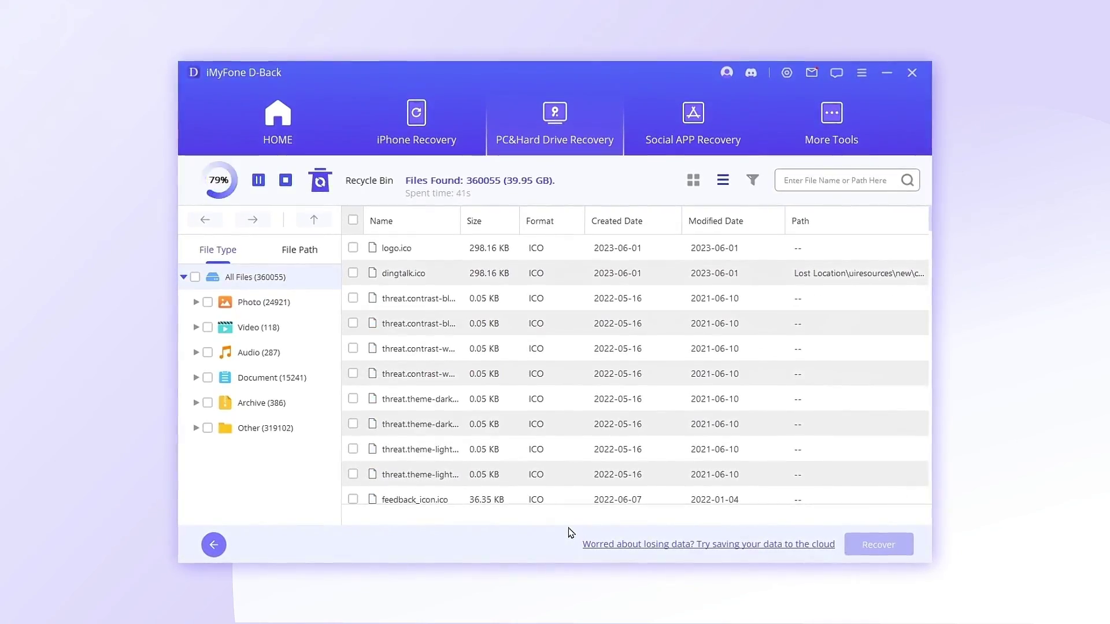
click(548, 355)
- Expand the Photo category and mark the PNG files for recovery
scroll(578, 404, down, 3)
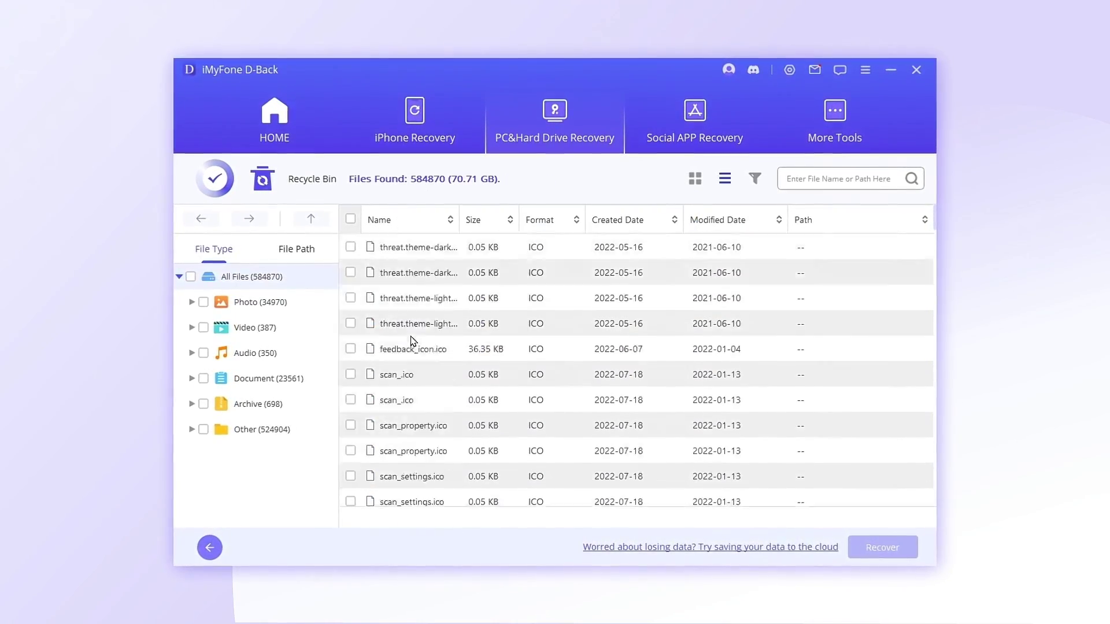
scroll(578, 405, up, 3)
click(194, 302)
click(218, 352)
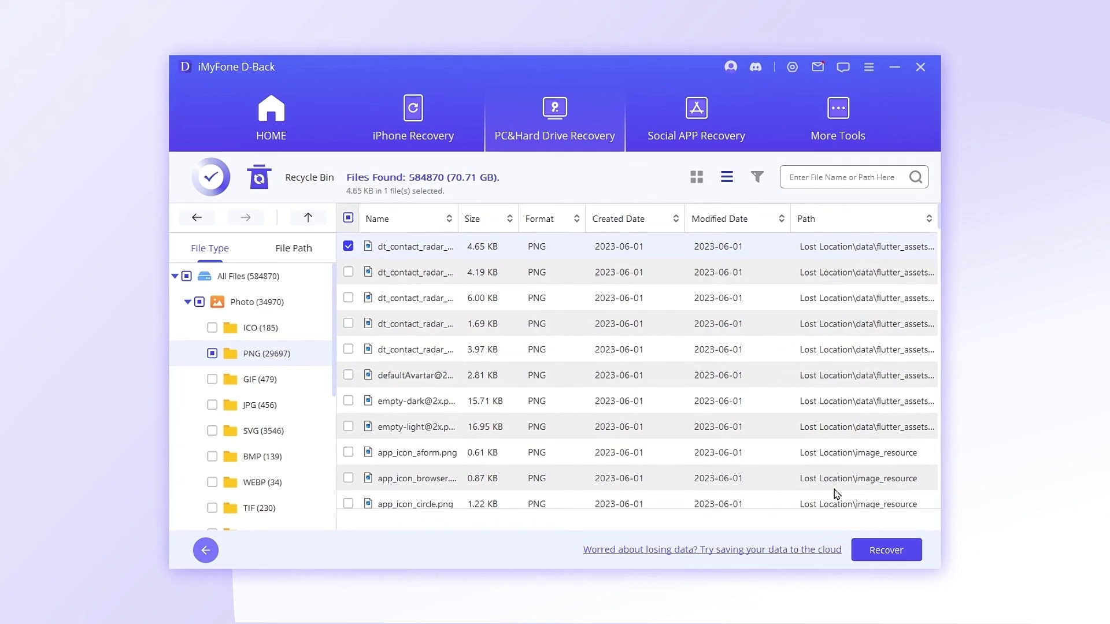